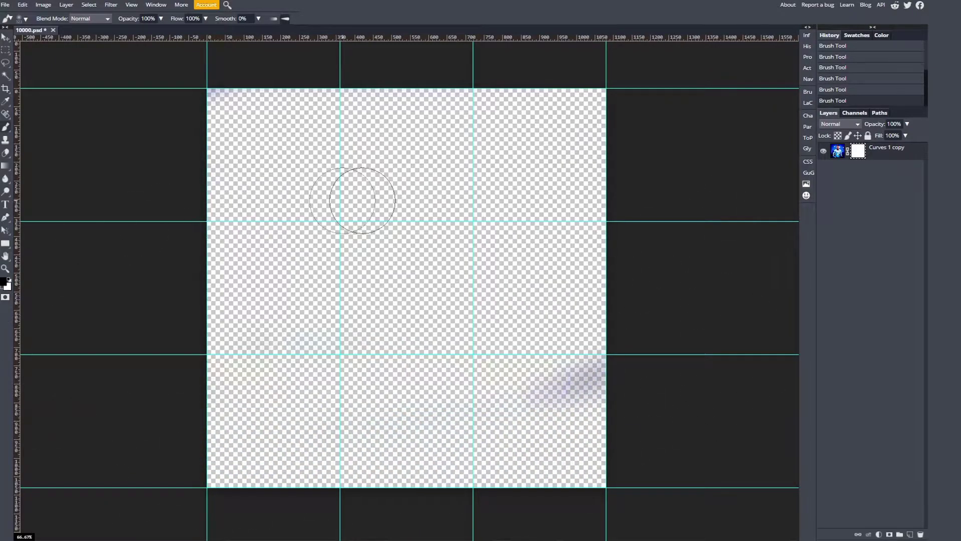
Paint the Curves 1 copy mask white over the poster and invert it to reveal everything
mouse_move(170, 520)
left_mouse_down()
mouse_move(453, 343)
mouse_move(325, 120)
mouse_move(32, 161)
left_mouse_up()
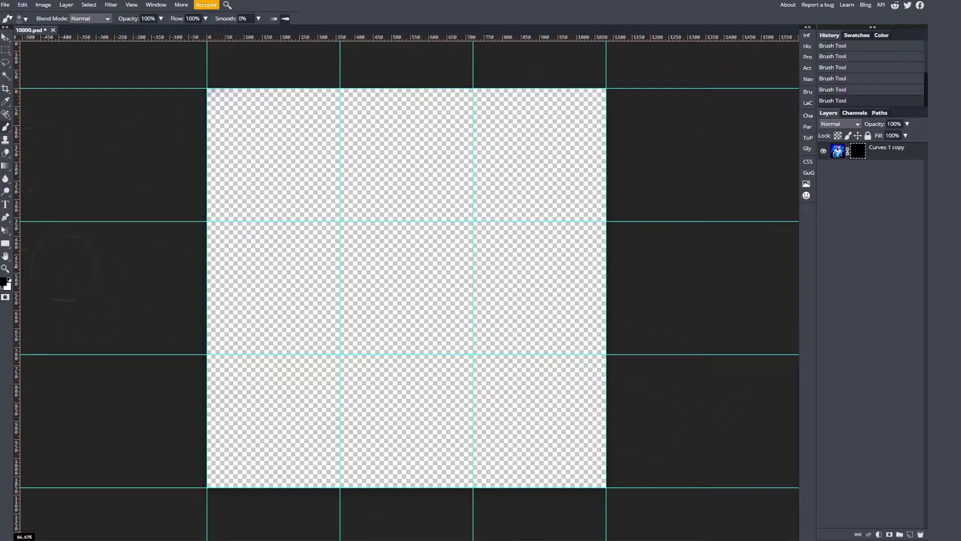
key("x")
mouse_move(207, 99)
left_mouse_down()
mouse_move(300, 171)
mouse_move(370, 320)
mouse_move(350, 461)
mouse_move(261, 300)
mouse_move(401, 251)
mouse_move(319, 237)
mouse_move(426, 250)
mouse_move(466, 350)
mouse_move(381, 150)
mouse_move(321, 111)
mouse_move(235, 165)
mouse_move(425, 125)
mouse_move(410, 143)
mouse_move(596, 120)
left_mouse_up()
mouse_move(490, 160)
left_mouse_down()
mouse_move(601, 140)
mouse_move(550, 210)
mouse_move(576, 266)
mouse_move(620, 210)
mouse_move(280, 320)
mouse_move(551, 331)
mouse_move(500, 395)
mouse_move(231, 404)
mouse_move(551, 421)
mouse_move(250, 465)
mouse_move(500, 451)
mouse_move(581, 463)
mouse_move(411, 478)
mouse_move(608, 506)
left_mouse_up()
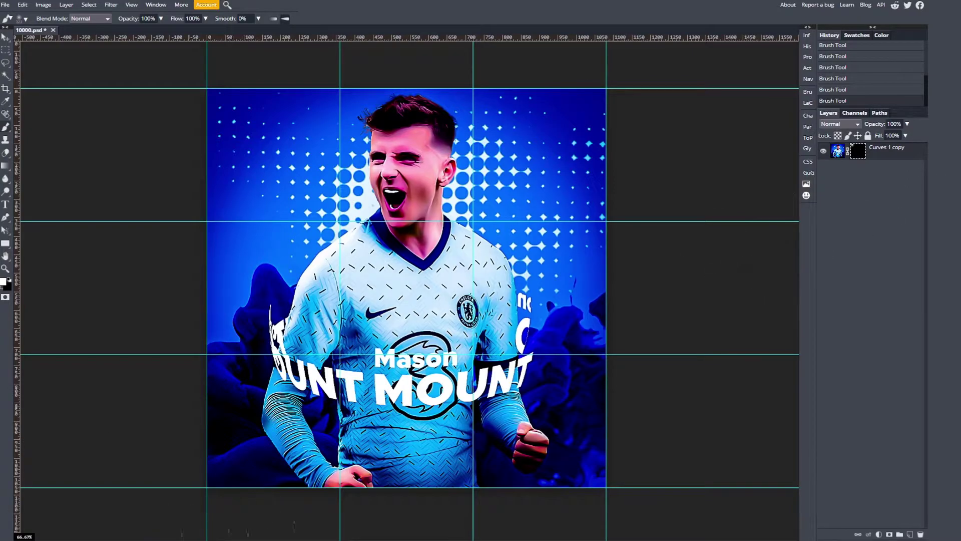
key("ctrl+i")
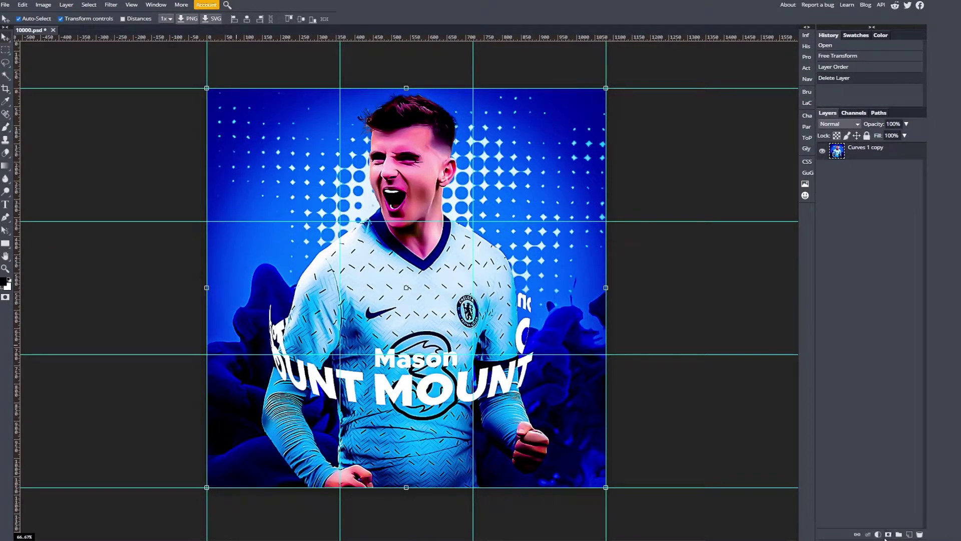
Add an all-white raster mask to Curves 1 copy and select the Brush for painting on it
left_click(888, 534)
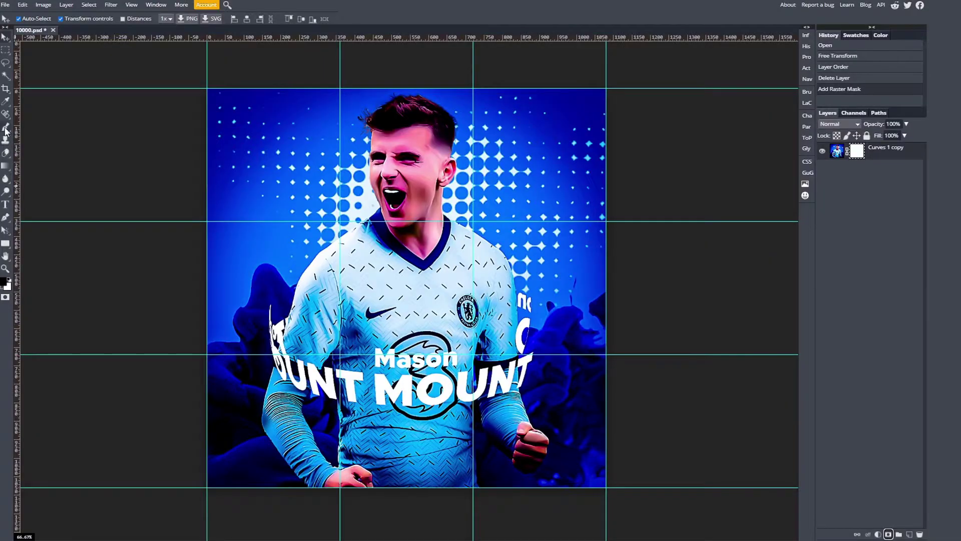
left_click(5, 127)
Enlarge the brush to 323 px, hide a tall strip of the poster, then restore it with white
left_click(25, 19)
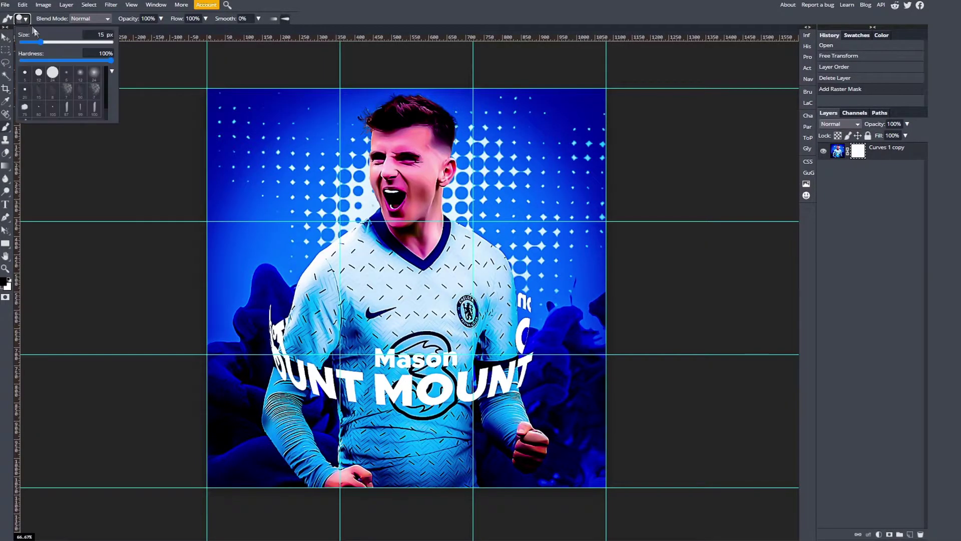
left_click_drag(75, 45, 80, 46)
left_click(288, 148)
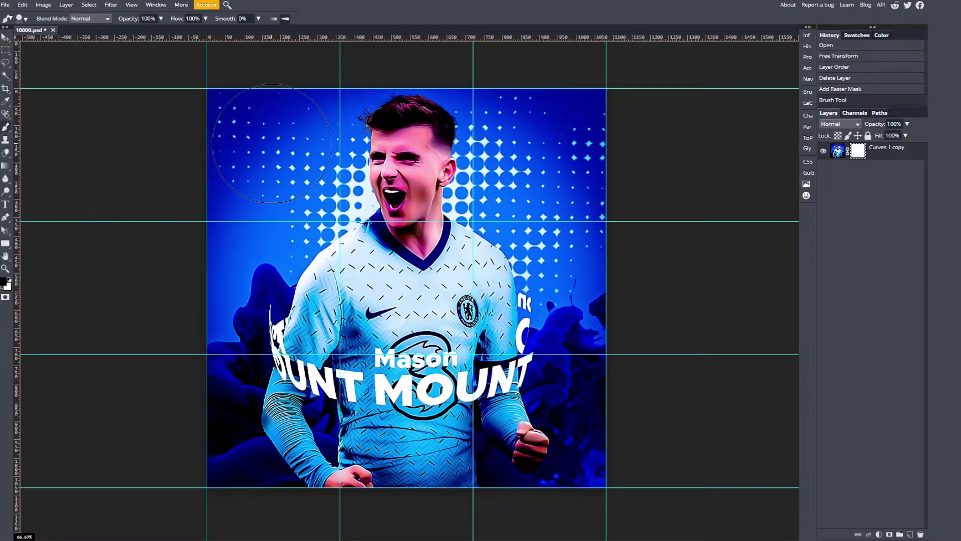
mouse_move(289, 174)
left_mouse_down()
mouse_move(286, 350)
mouse_move(288, 150)
mouse_move(235, 130)
left_mouse_up()
key("x")
mouse_move(224, 453)
left_mouse_down()
mouse_move(266, 362)
mouse_move(324, 129)
mouse_move(326, 304)
mouse_move(339, 149)
left_mouse_up()
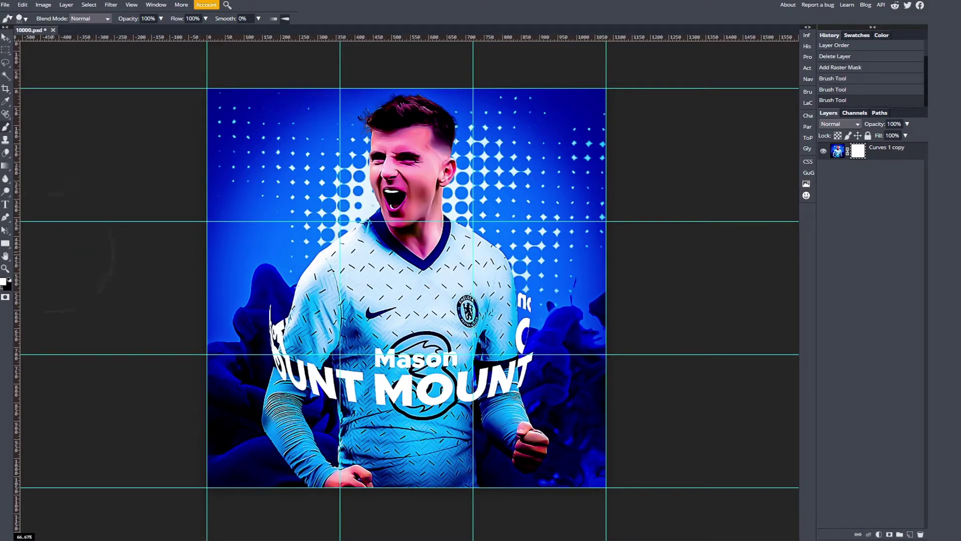
Paint a semi-transparent band with mid grey 7c7c7c on the mask, then undo it
left_click(3, 283)
left_click_drag(72, 134, 53, 135)
left_click(226, 192)
mouse_move(211, 165)
left_mouse_down()
mouse_move(520, 160)
mouse_move(430, 125)
mouse_move(220, 150)
mouse_move(701, 221)
mouse_move(165, 326)
mouse_move(433, 392)
mouse_move(701, 361)
mouse_move(160, 421)
mouse_move(107, 451)
mouse_move(117, 453)
left_mouse_up()
key("ctrl+z")
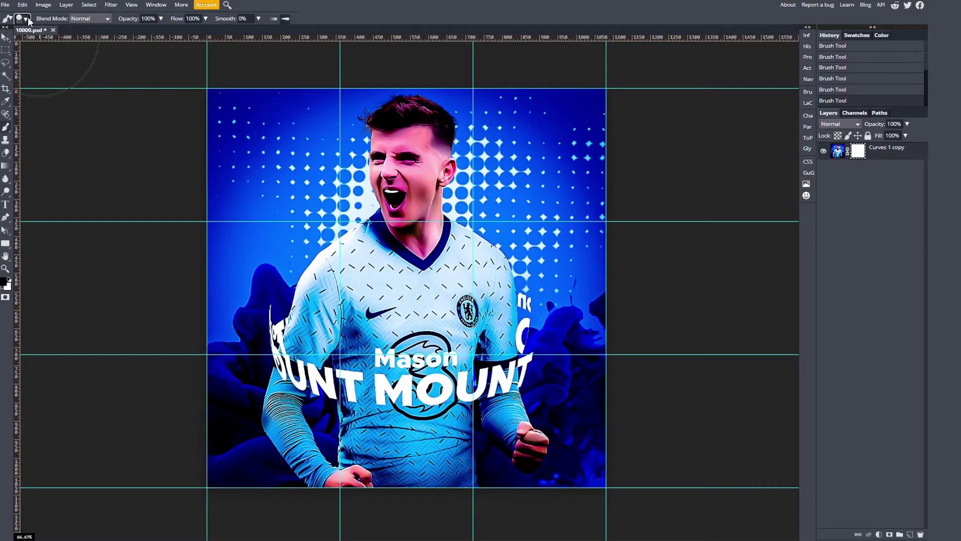
Lower the brush hardness, try a soft mask stroke and undo it, then show the mask's Density and Feather
left_click(25, 19)
left_click_drag(74, 60, 102, 61)
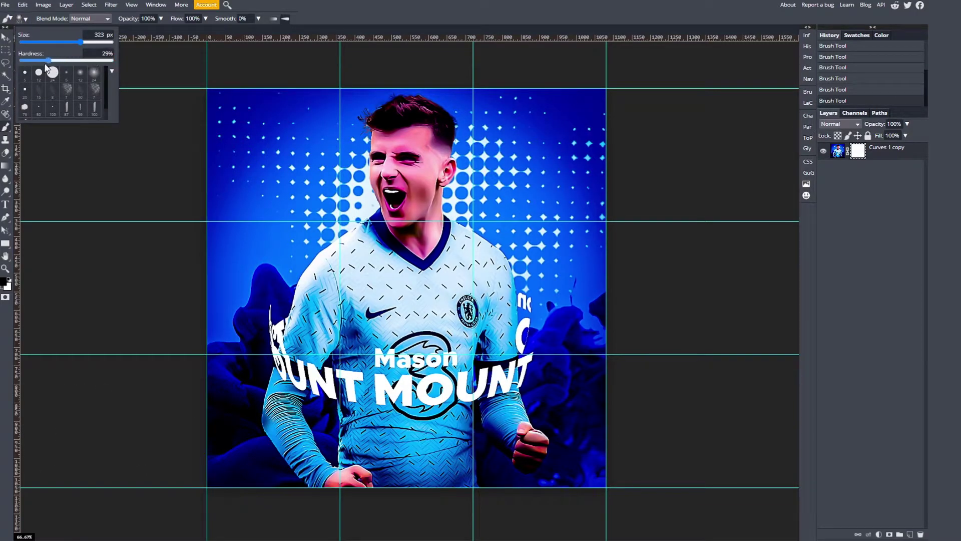
mouse_move(277, 134)
left_mouse_down()
mouse_move(260, 135)
mouse_move(481, 133)
mouse_move(257, 125)
mouse_move(636, 90)
mouse_move(601, 155)
mouse_move(408, 215)
left_mouse_up()
key("ctrl+z")
key("x")
left_click(808, 57)
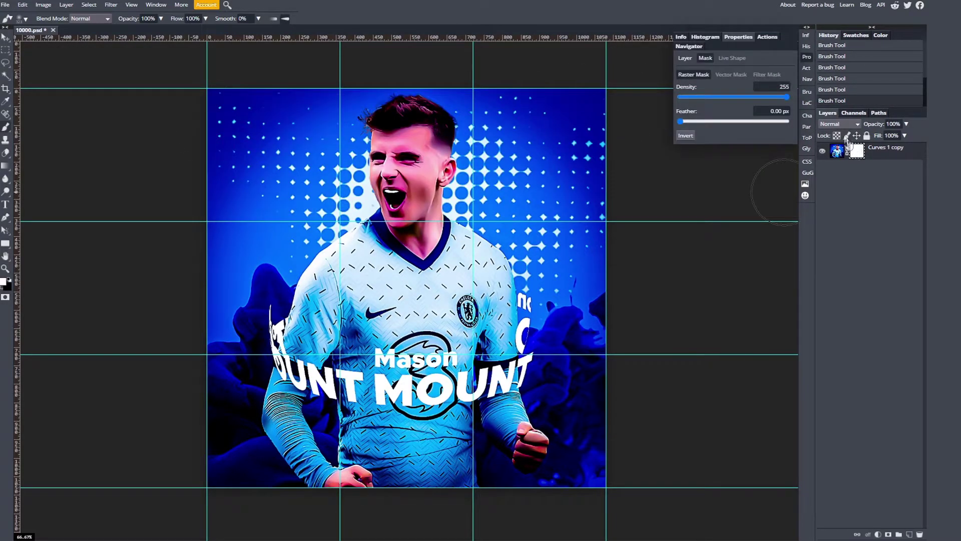
mouse_move(784, 97)
left_mouse_down()
mouse_move(775, 97)
mouse_move(790, 97)
left_mouse_up()
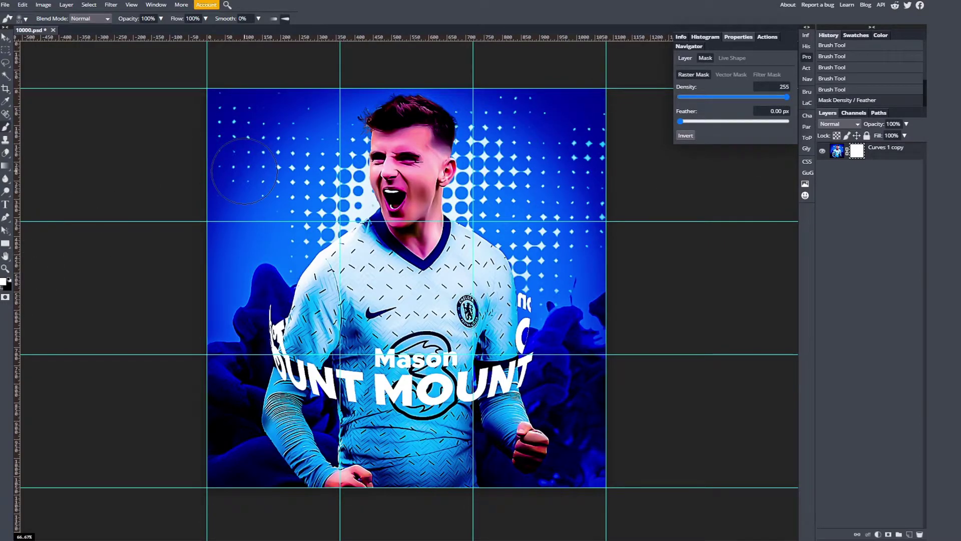
left_click(23, 20)
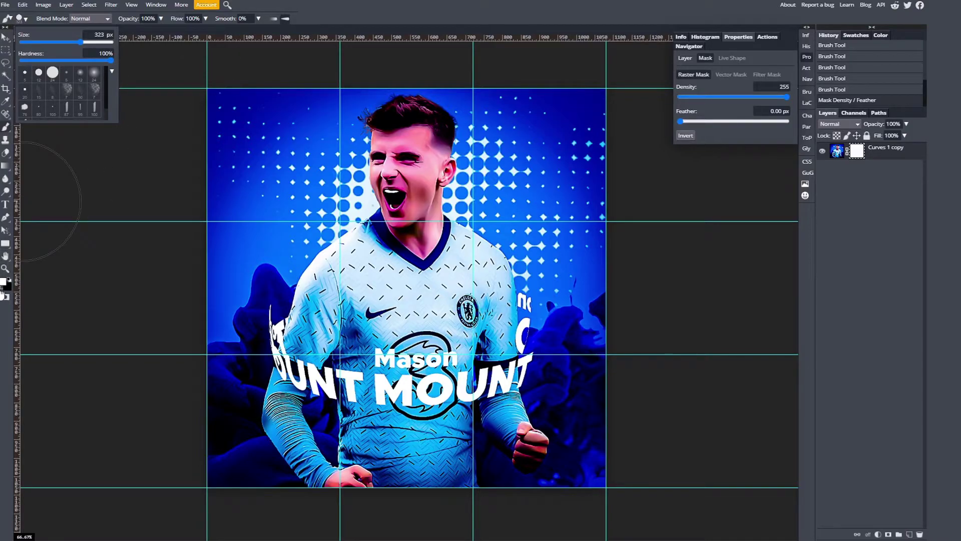
left_click(9, 278)
mouse_move(308, 147)
left_mouse_down()
mouse_move(344, 167)
mouse_move(414, 242)
mouse_move(476, 279)
mouse_move(534, 278)
left_mouse_up()
mouse_move(788, 95)
left_mouse_down()
mouse_move(670, 104)
mouse_move(789, 97)
left_mouse_up()
key("x")
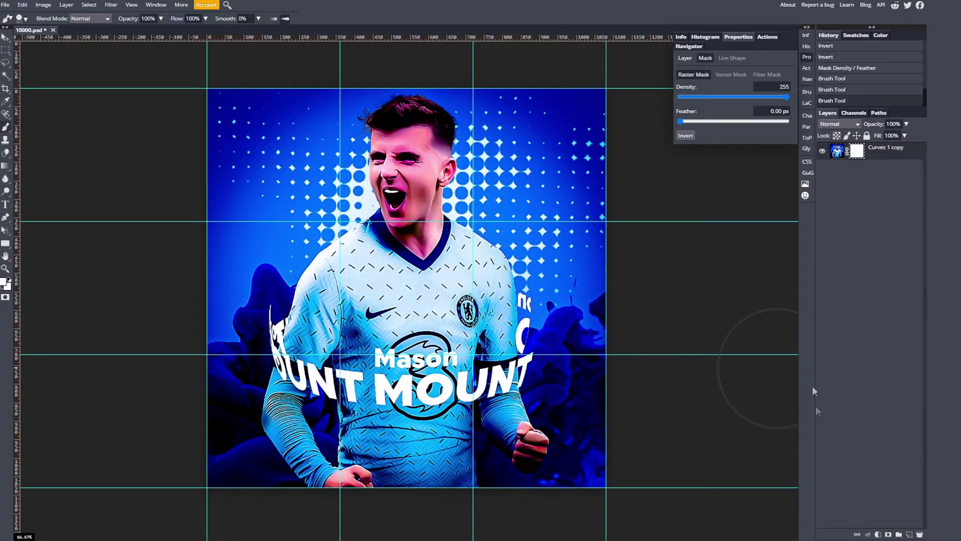
Add an unlinked vector mask to the layer and set the Pen to draw paths with no fill
left_click(888, 534)
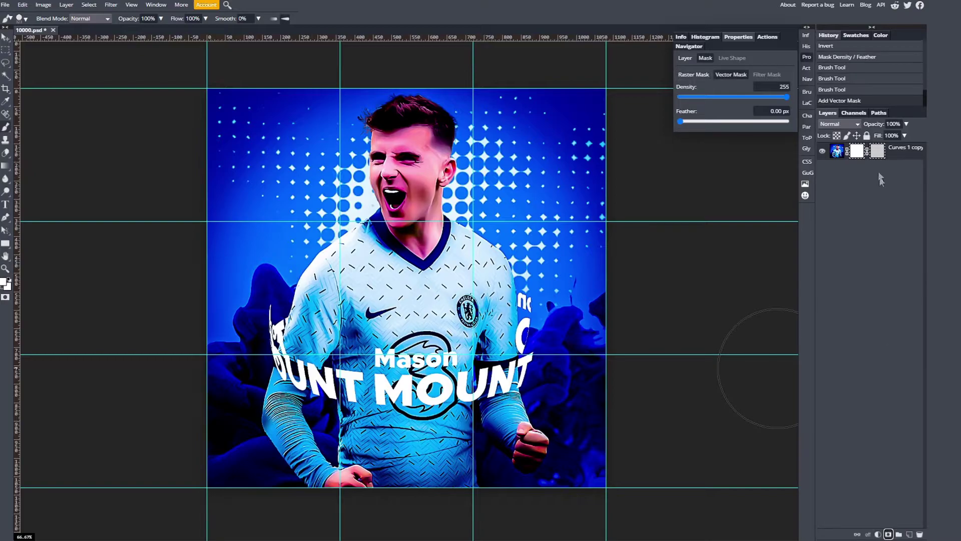
left_click(867, 151)
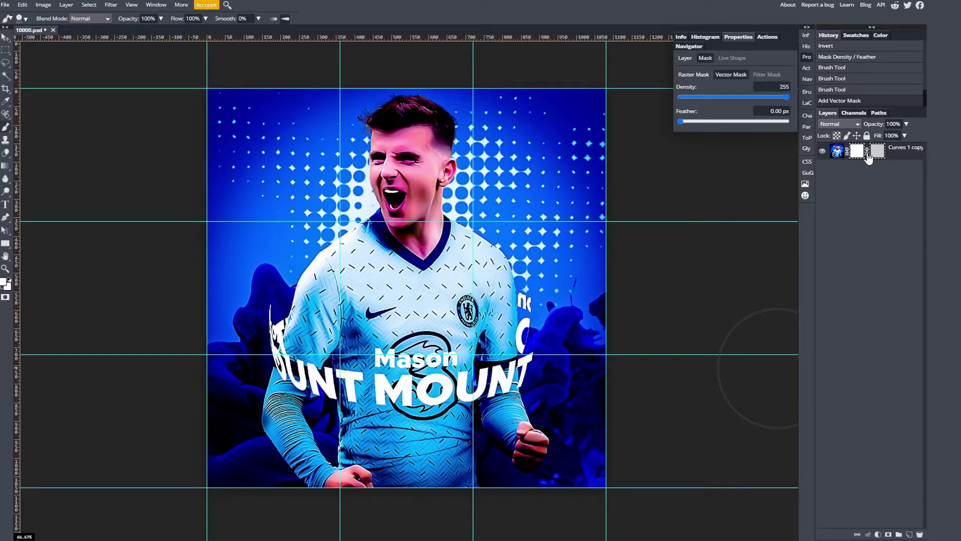
left_click(730, 80)
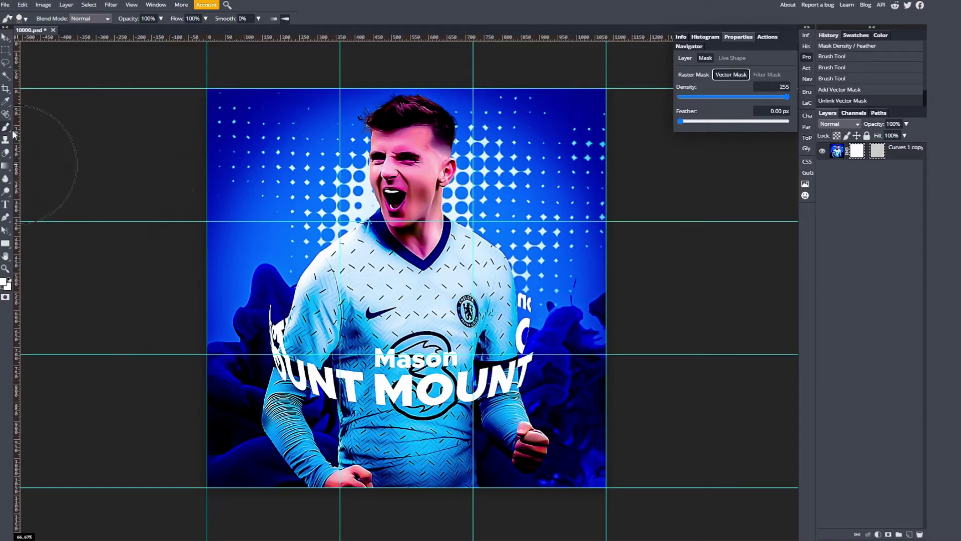
left_click(5, 216)
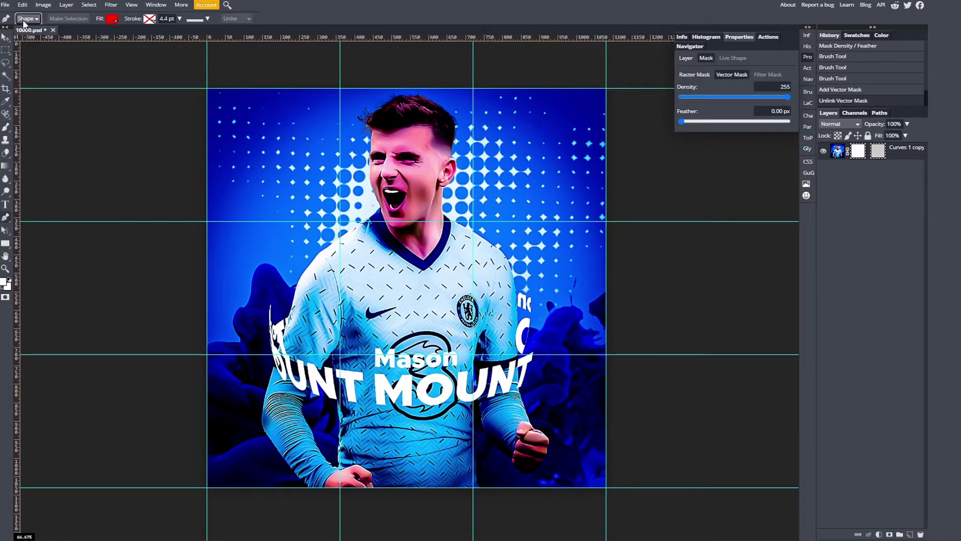
left_click(35, 29)
left_click(112, 20)
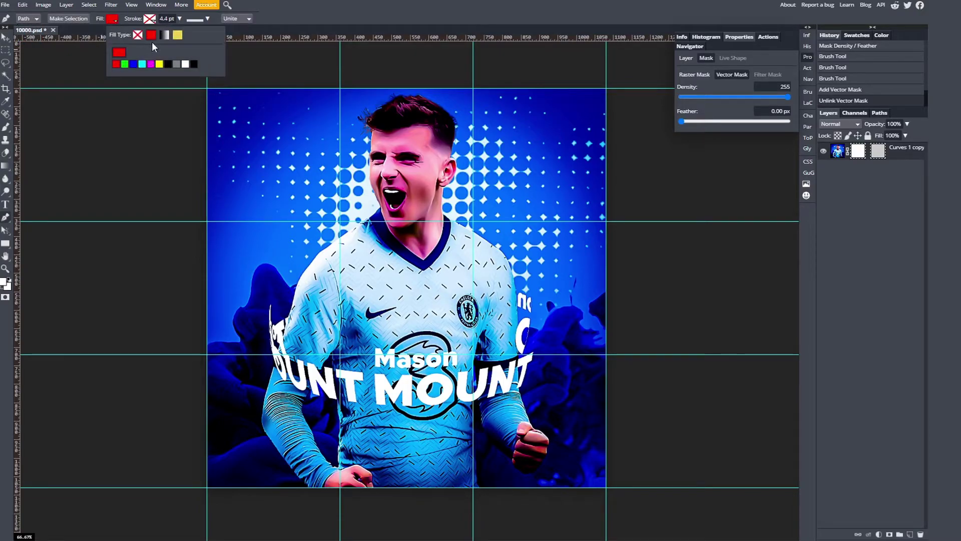
left_click(138, 35)
Draw a three-anchor triangle on the vector mask, lower its density, then undo the changes
left_click(308, 192)
left_click(486, 187)
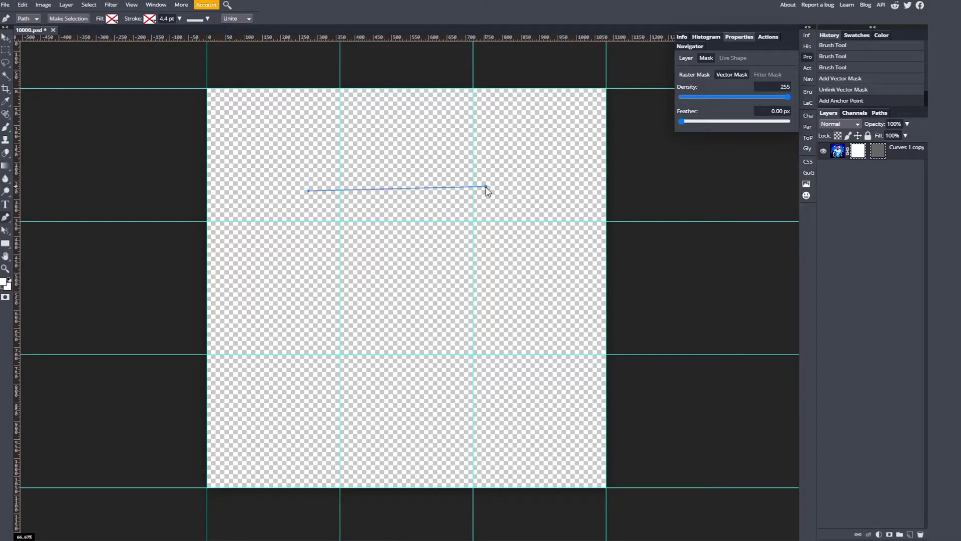
left_click(530, 359)
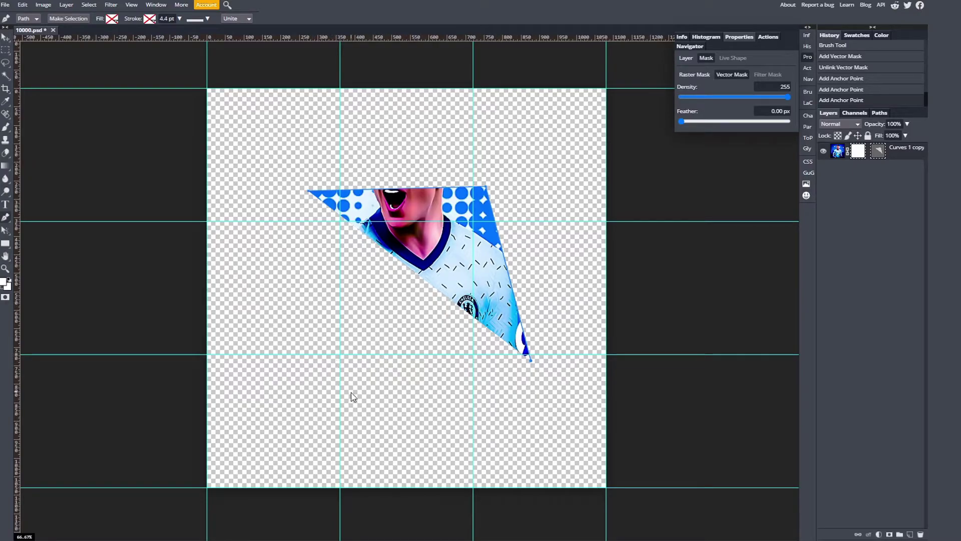
mouse_move(758, 97)
left_mouse_down()
mouse_move(697, 100)
mouse_move(756, 110)
left_mouse_up()
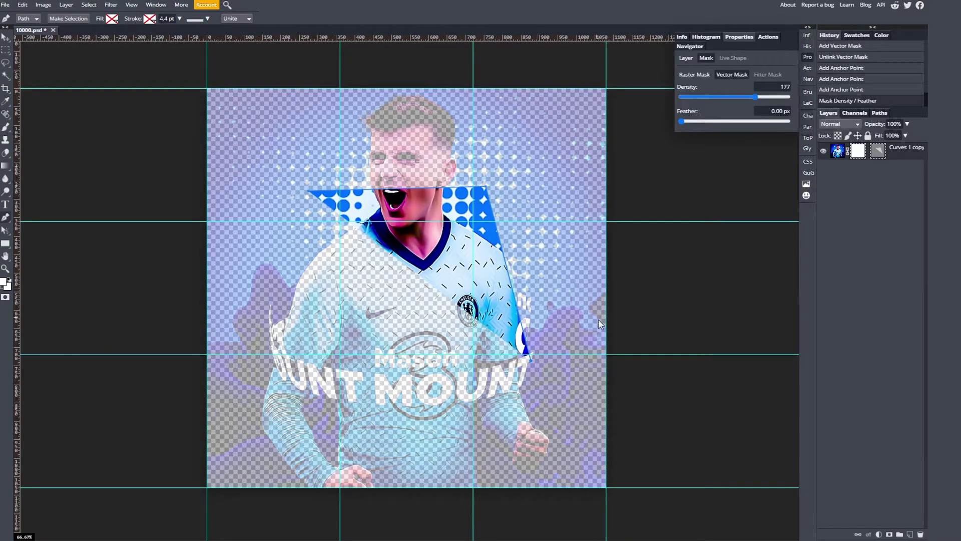
key("ctrl+z")
key("ctrl+z")
key("ctrl+z")
key("ctrl+z")
key("ctrl+z")
key("ctrl+z")
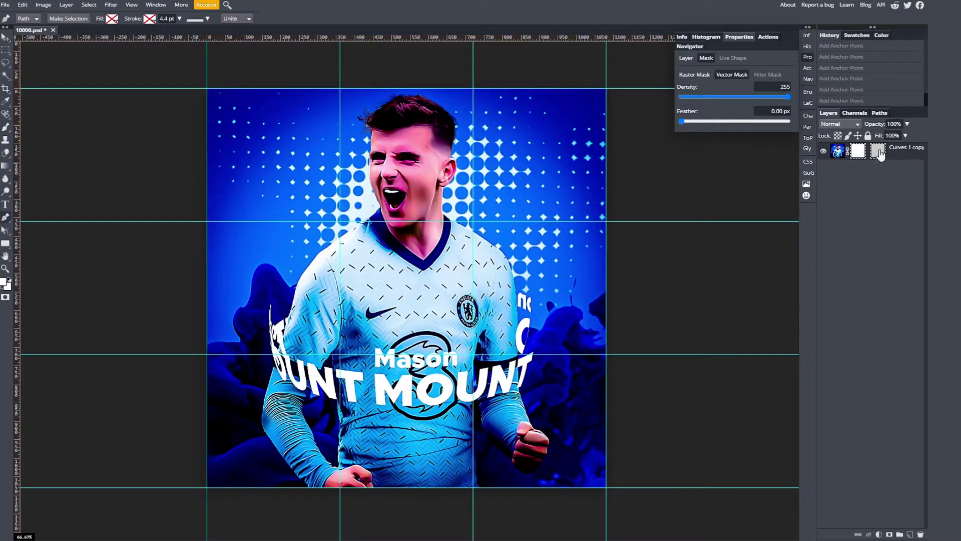
Undo a stray anchor on the raster mask, then draw a three-point triangle on the vector mask
left_click(858, 150)
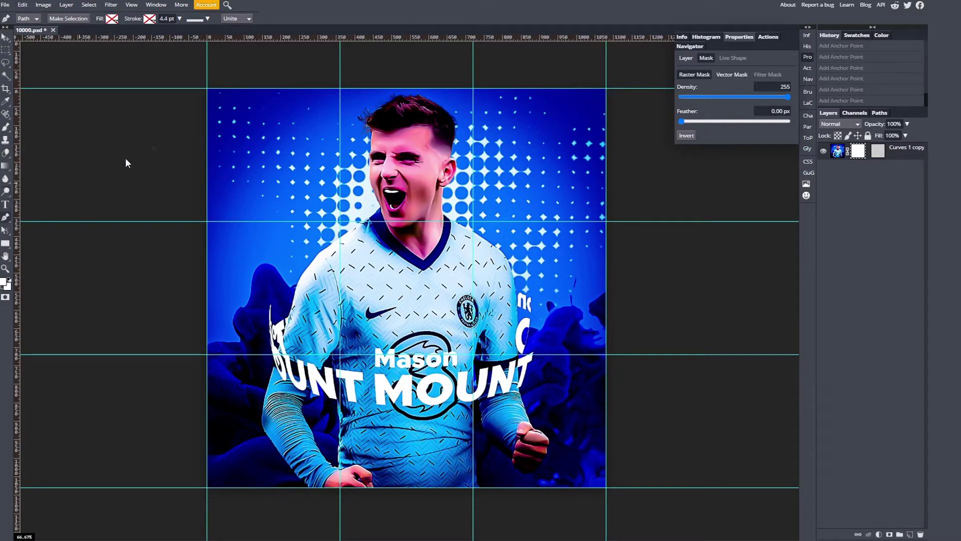
left_click(337, 95)
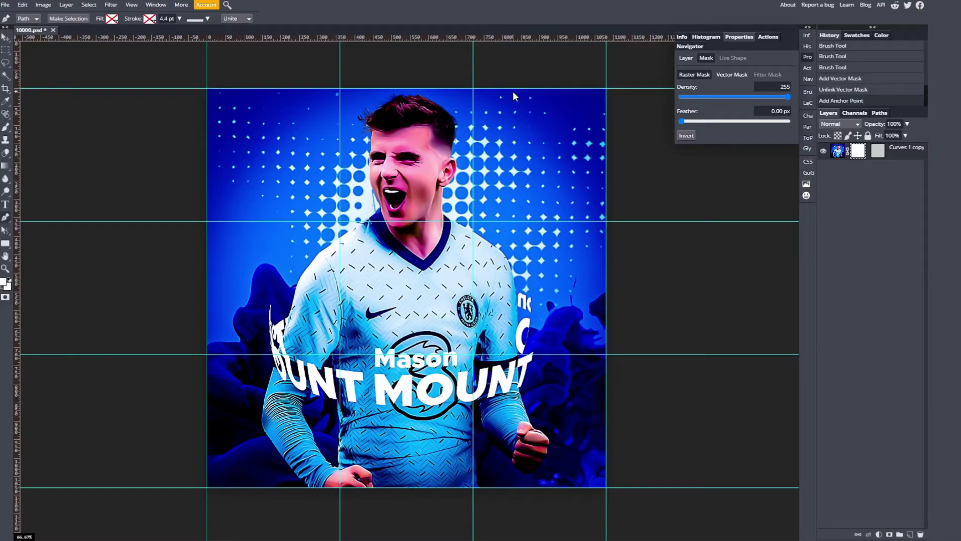
key("ctrl+z")
left_click(879, 154)
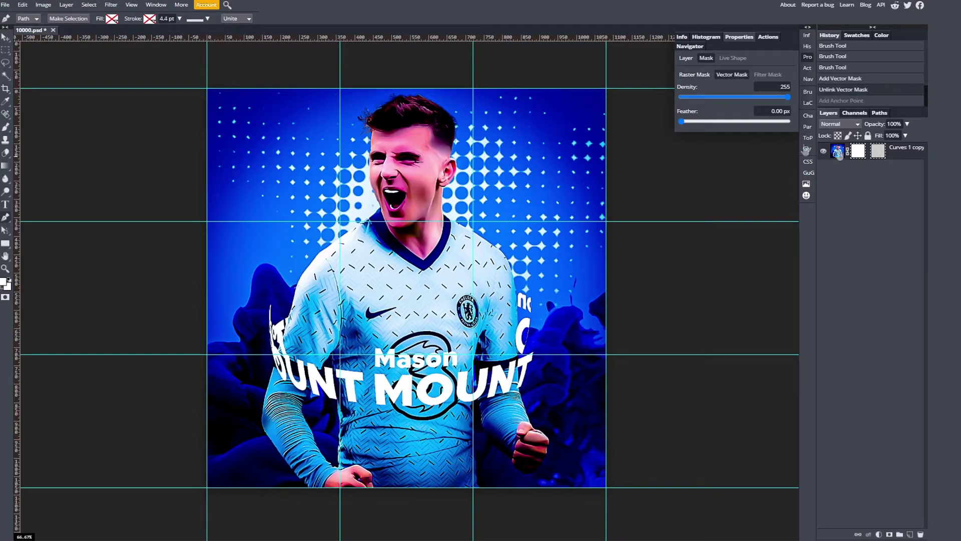
left_click(340, 93)
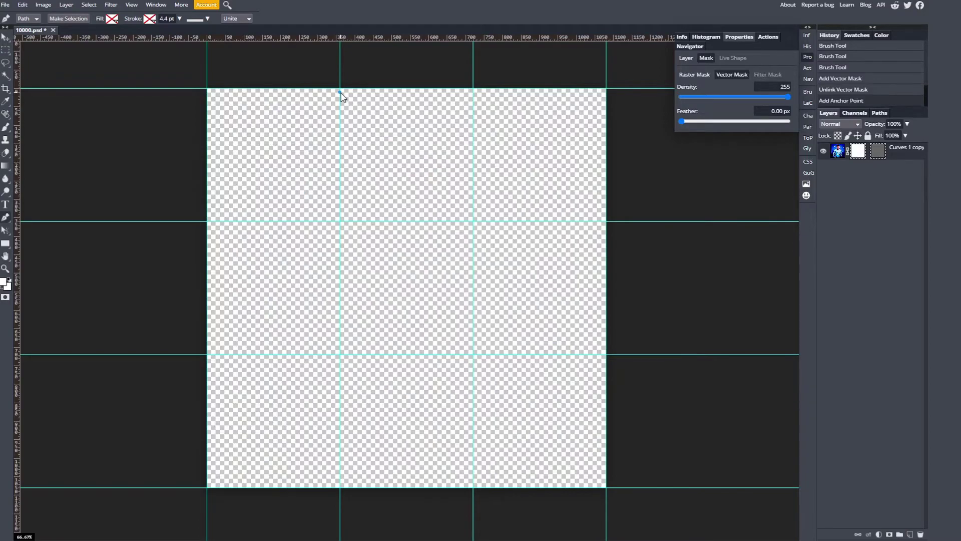
left_click(484, 94)
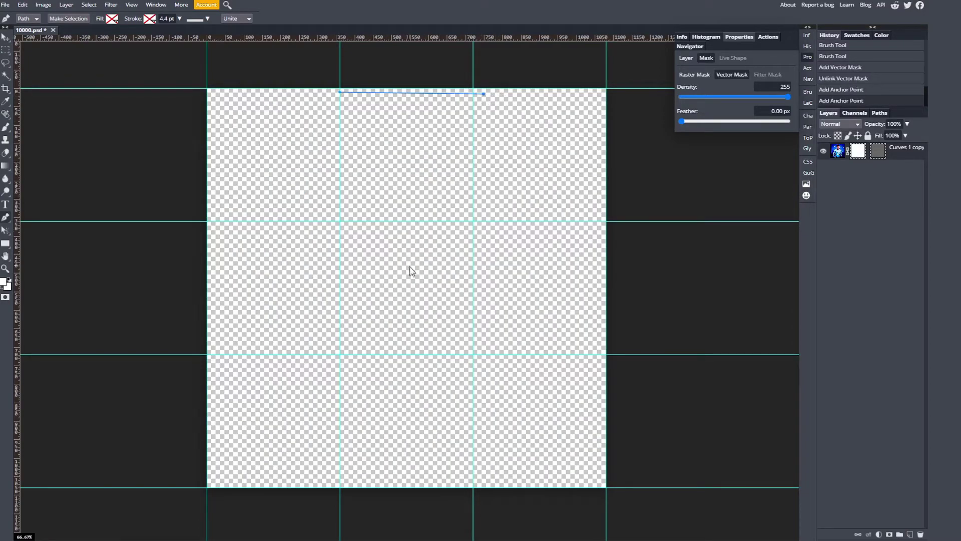
left_click(407, 290)
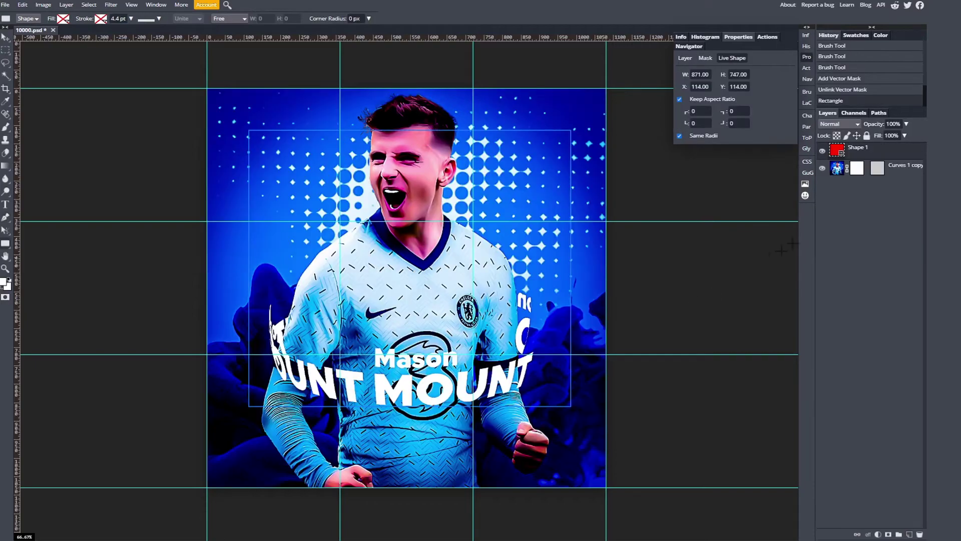
Move Shape 1 below Curves 1 copy and clip Curves 1 copy to it
left_click_drag(861, 150, 872, 178)
right_click(893, 157)
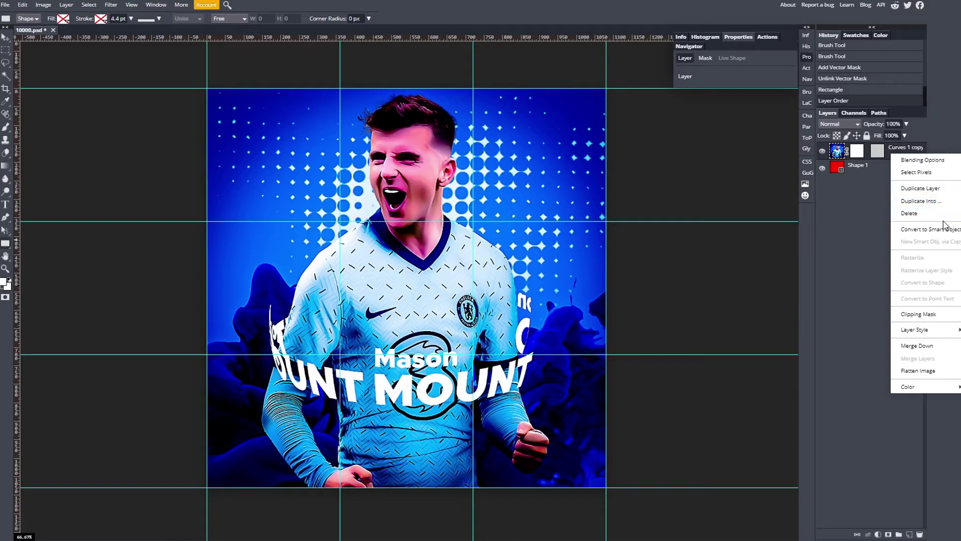
left_click(919, 314)
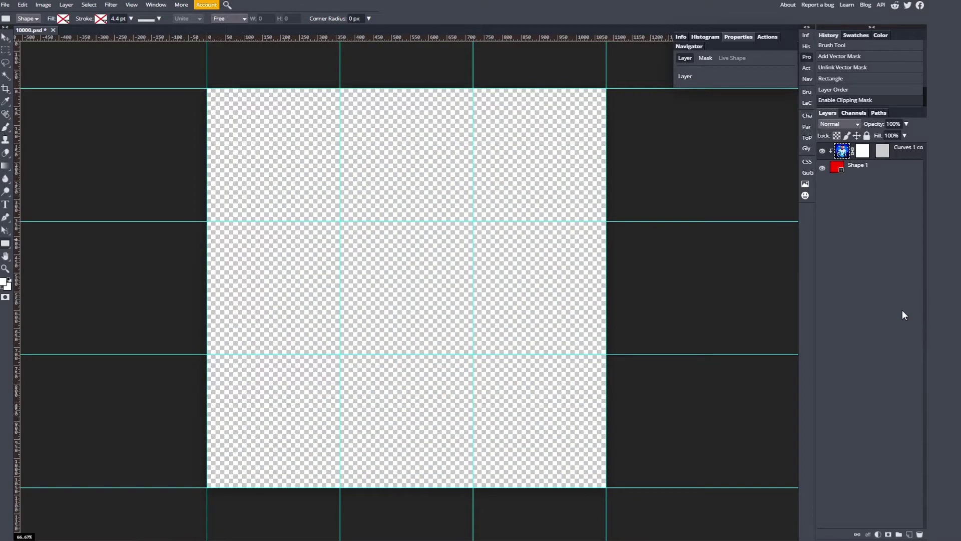
Give the Shape 1 rectangle a solid red fill and shift the clipped photo inside it
left_click(870, 168)
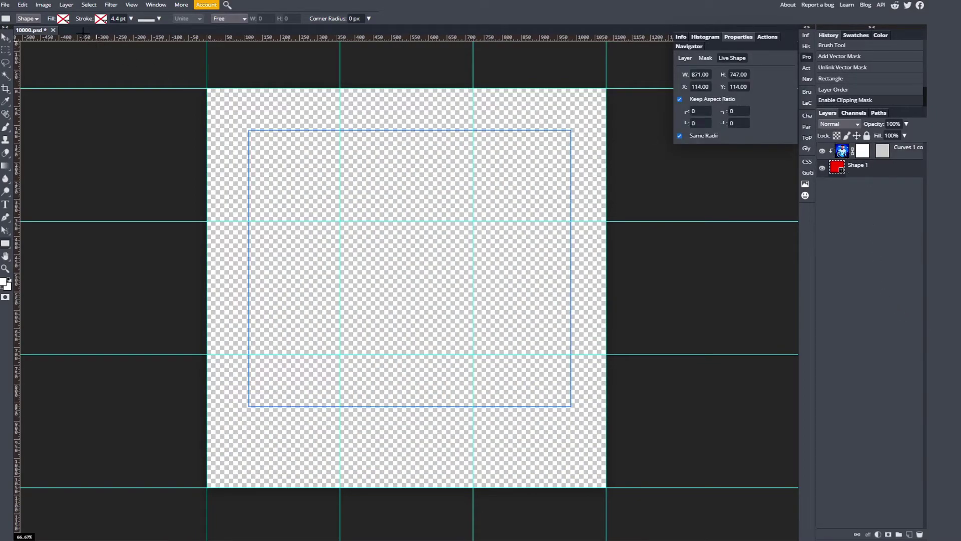
left_click(62, 20)
left_click(102, 35)
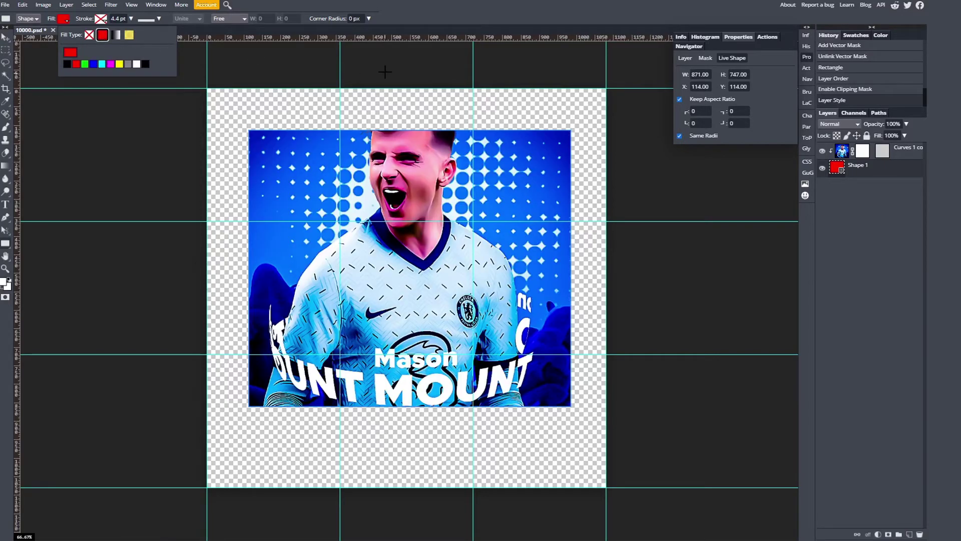
left_click(5, 37)
left_click_drag(338, 208, 339, 229)
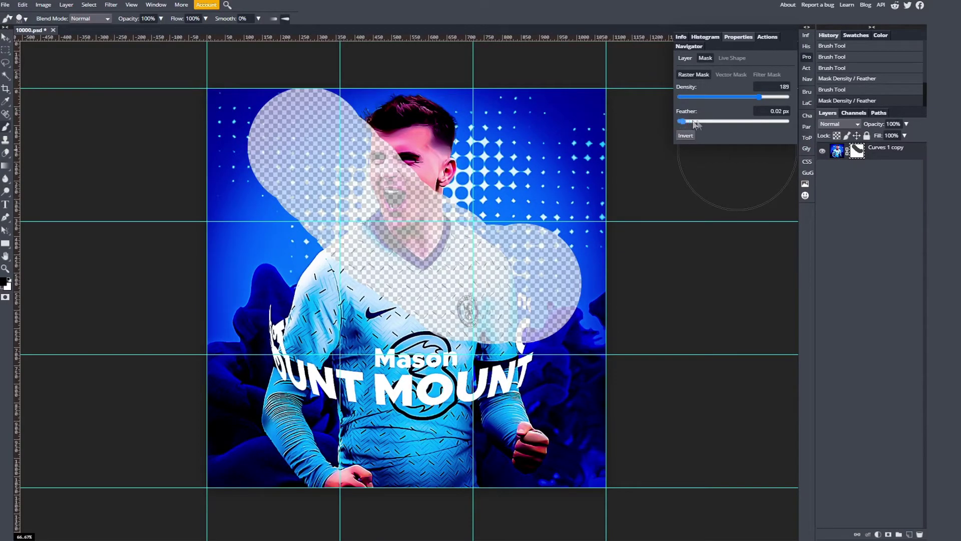
Set the raster mask density to 255, feather it to 36 px, and invert it
mouse_move(678, 121)
left_mouse_down()
mouse_move(767, 118)
mouse_move(681, 122)
left_mouse_up()
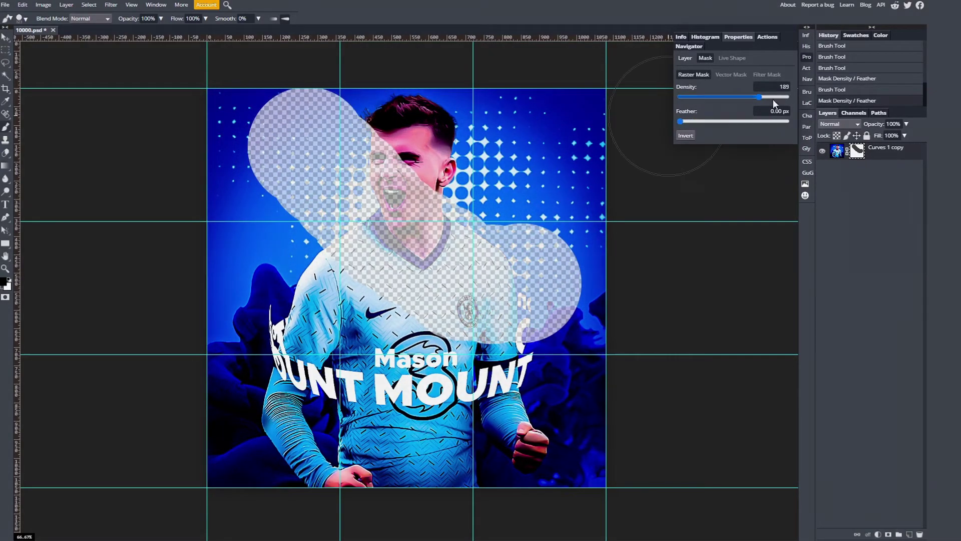
left_click_drag(761, 97, 790, 100)
left_click_drag(676, 122, 720, 121)
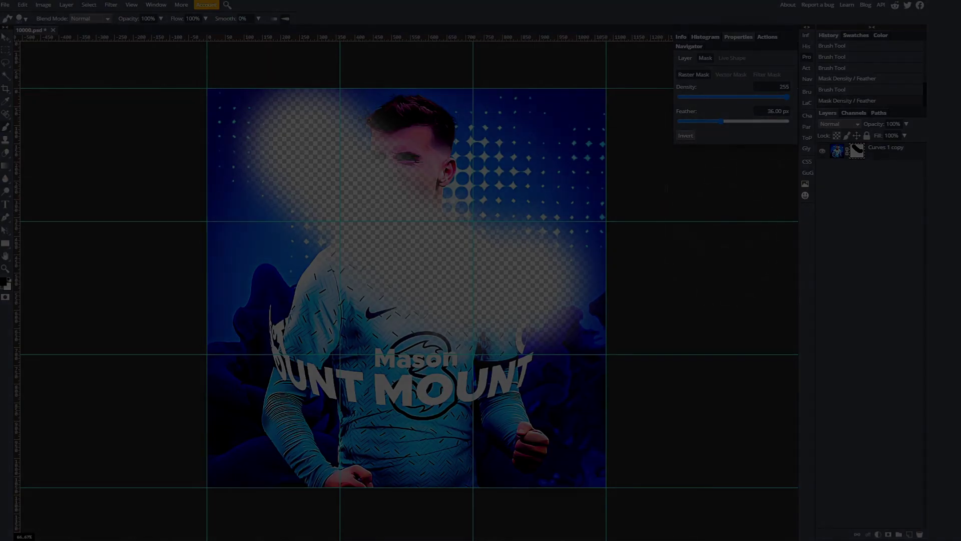
left_click(686, 136)
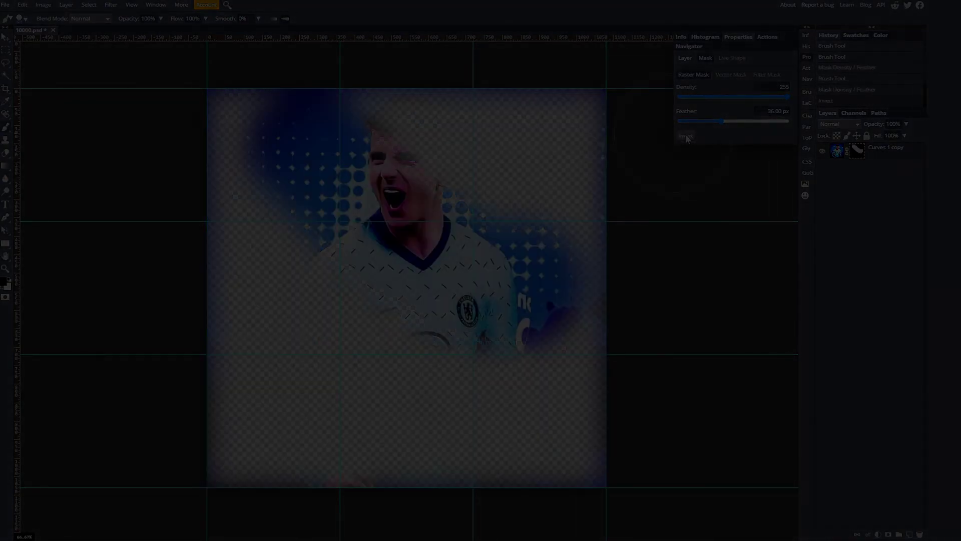